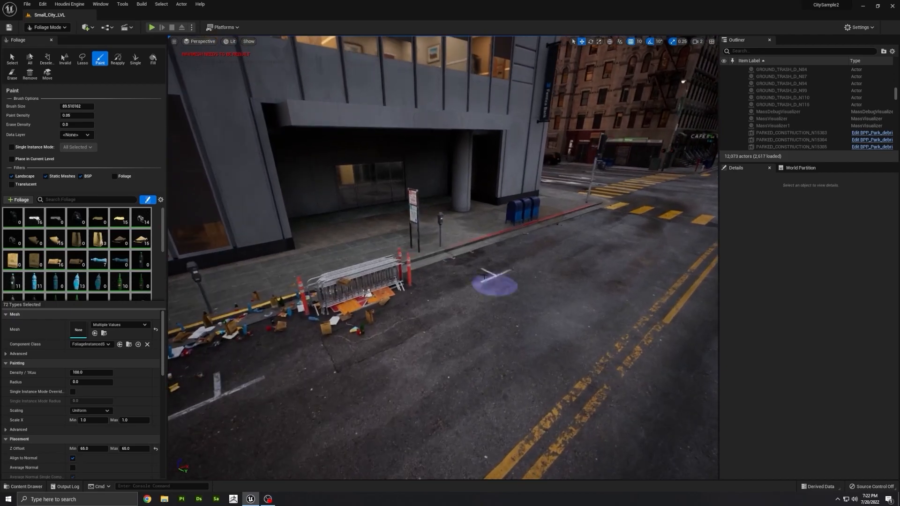
mouse_move(482, 281)
mouse_down()
mouse_move(462, 251)
mouse_move(347, 304)
mouse_up()
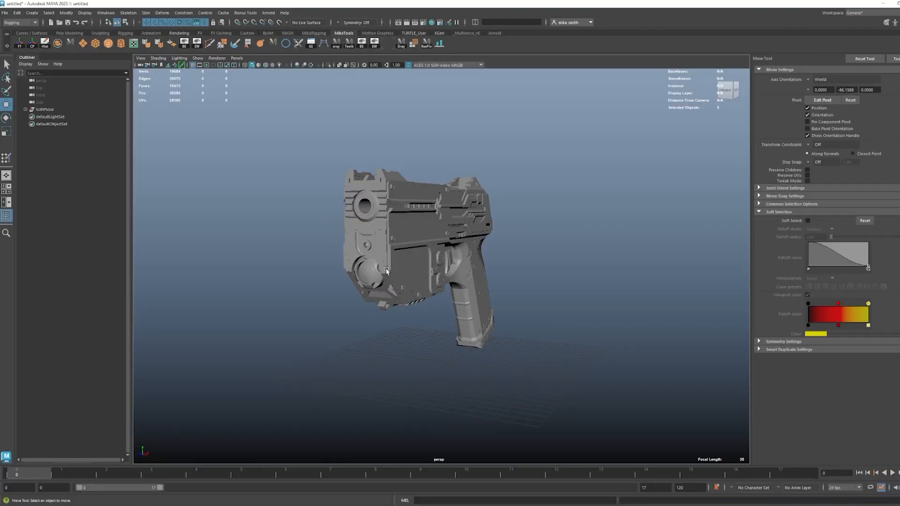
Orbit around the sci-fi pistol model to inspect it, then switch to the Unreal Editor project
alt+drag(386, 271, 335, 271)
alt+drag(425, 292, 531, 292)
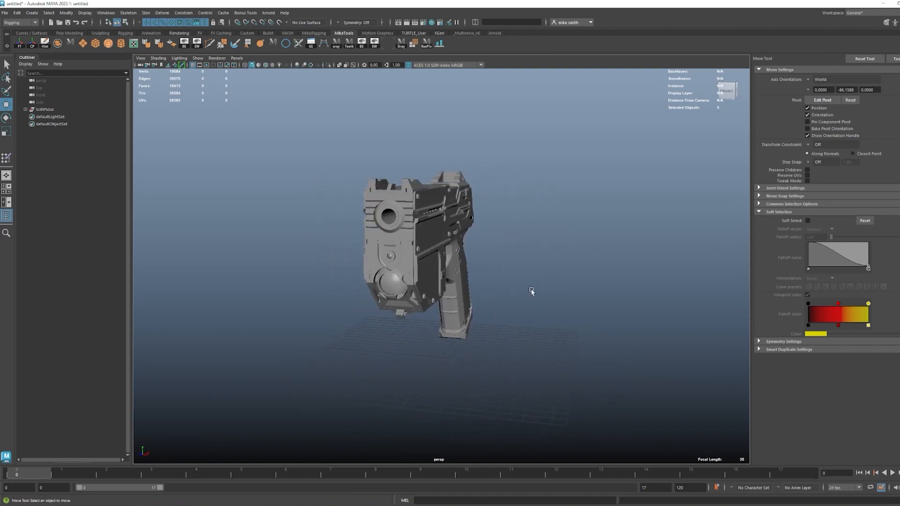
alt+drag(531, 291, 458, 317)
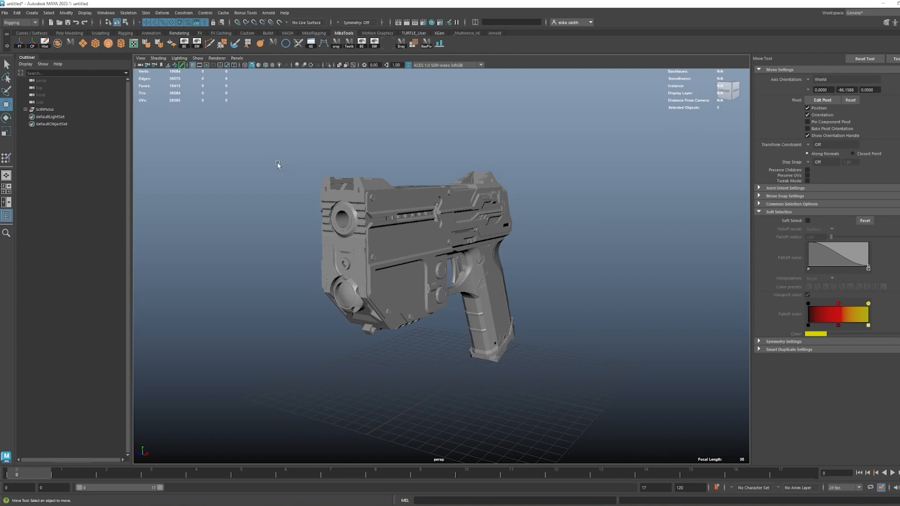
key(alt+Tab)
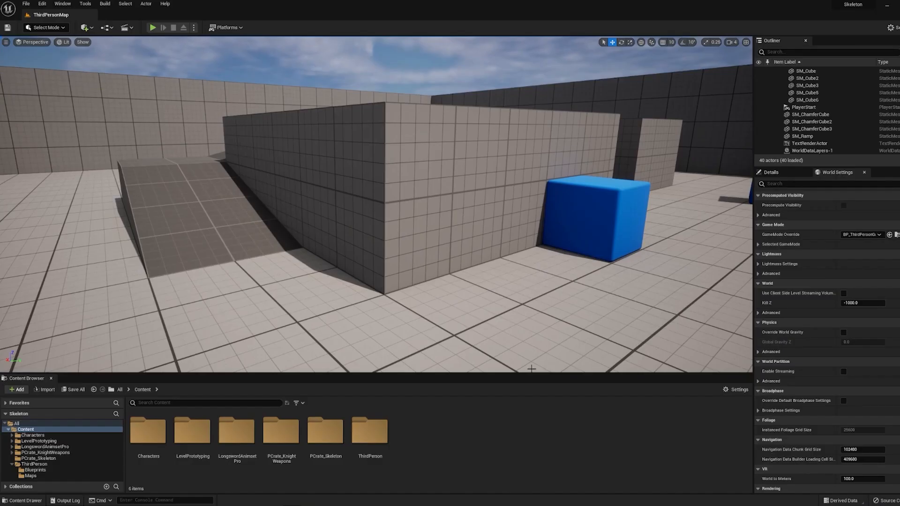
Create a new folder named PCrate_Pistol in the Content folder
right_click(447, 431)
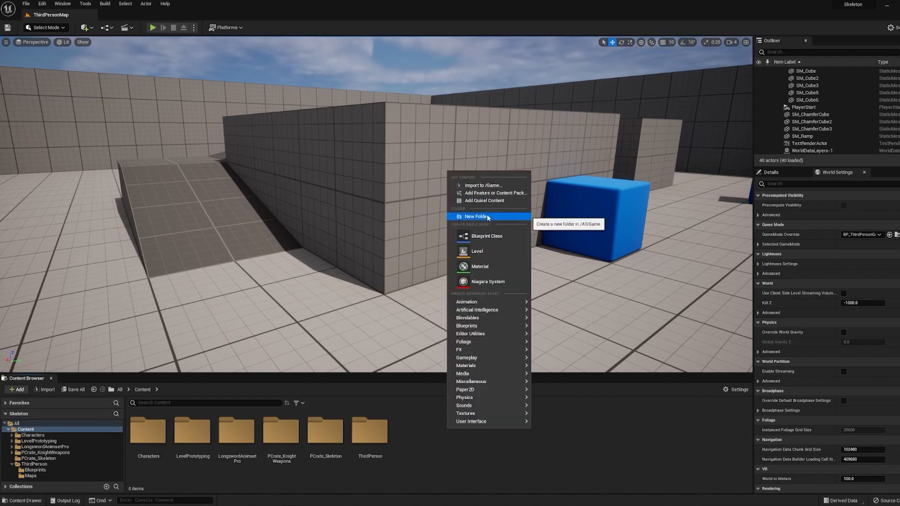
click(488, 217)
text(PCrate_Pistol)
key(Return)
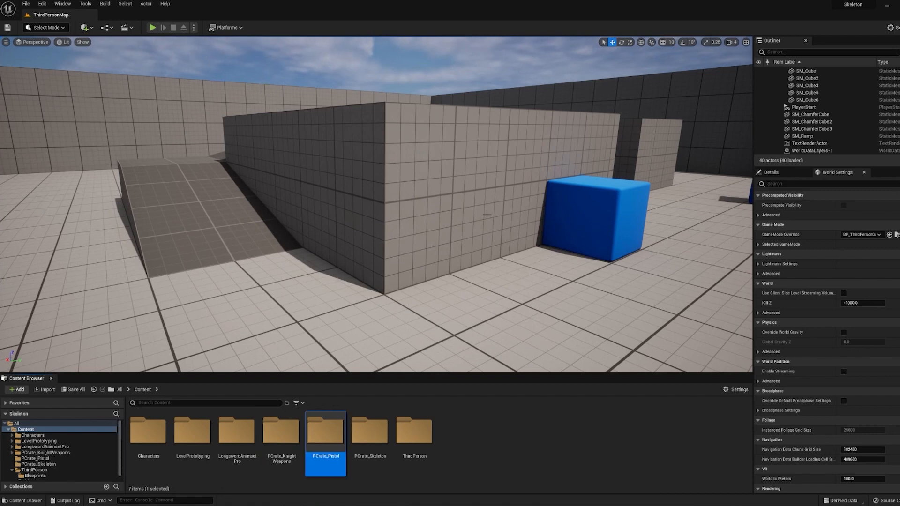
Open the PCrate_Pistol folder and import the SciFi_Pistol.fbx file
double_click(326, 430)
click(46, 390)
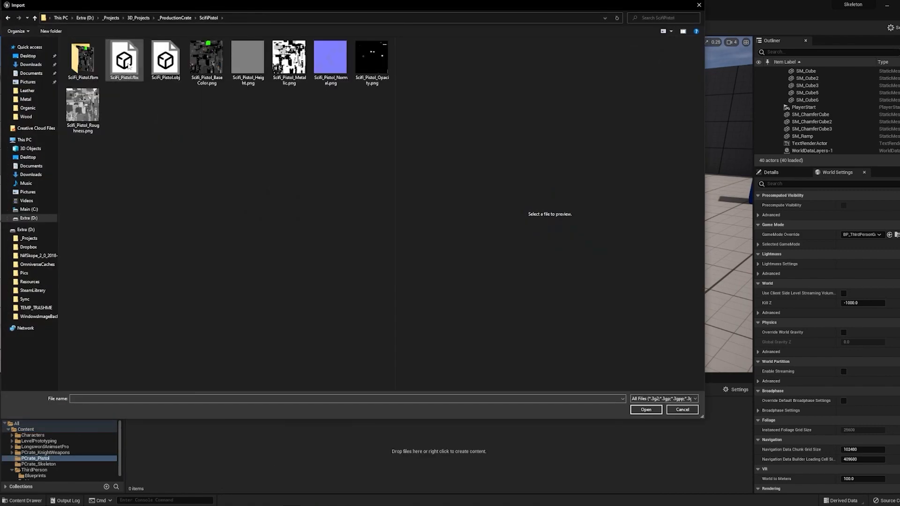
click(128, 67)
key(Return)
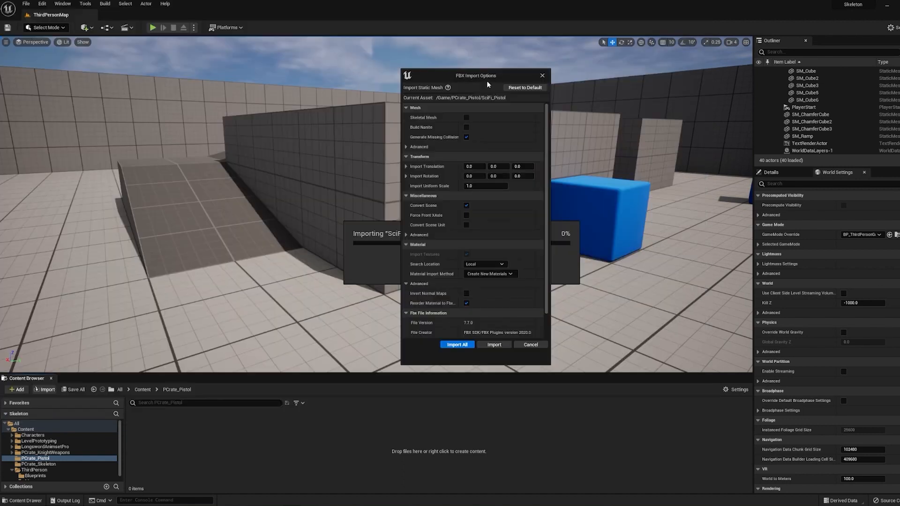
In the FBX import options, set Material Import Method to Do Not Create Material, disable Import Textures, and import all
click(407, 147)
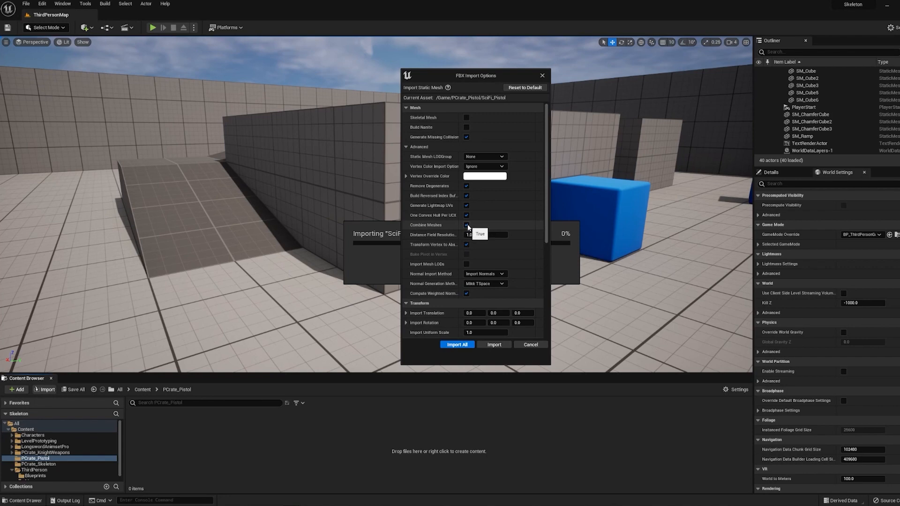
scroll(467, 227, down, 5)
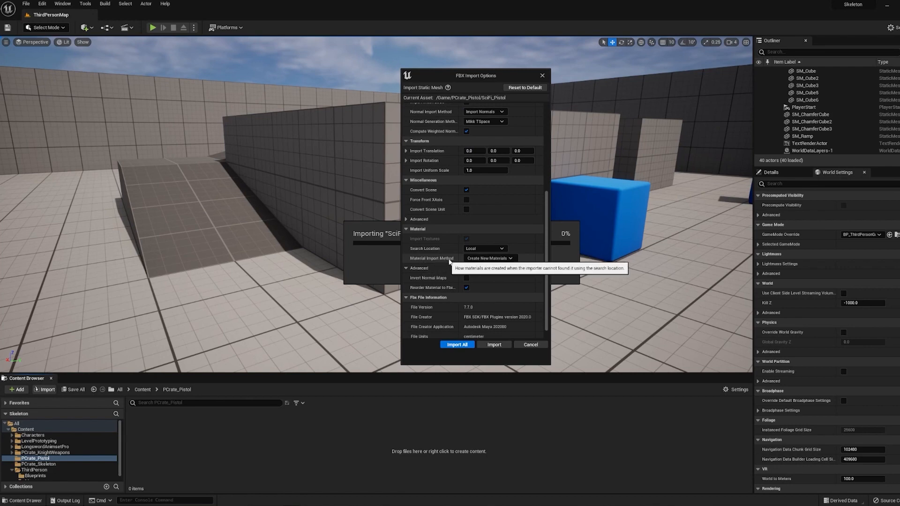
click(483, 259)
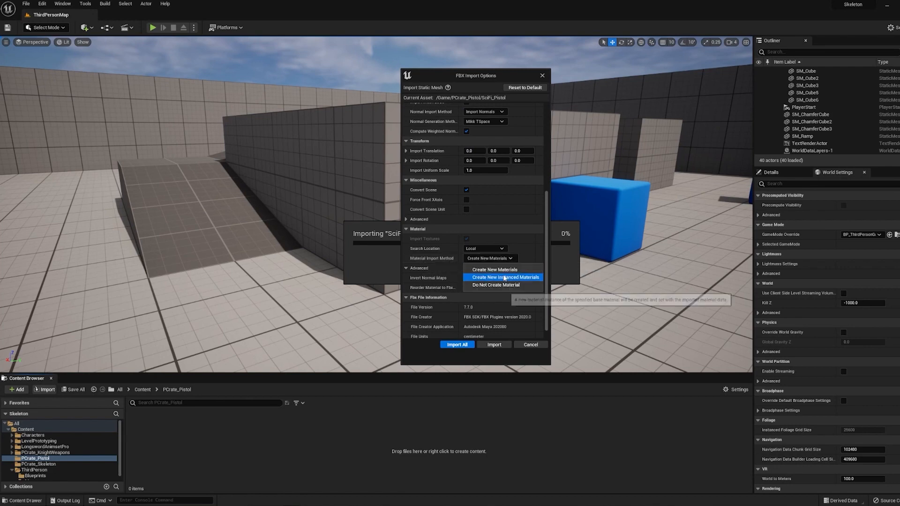
click(500, 284)
click(466, 240)
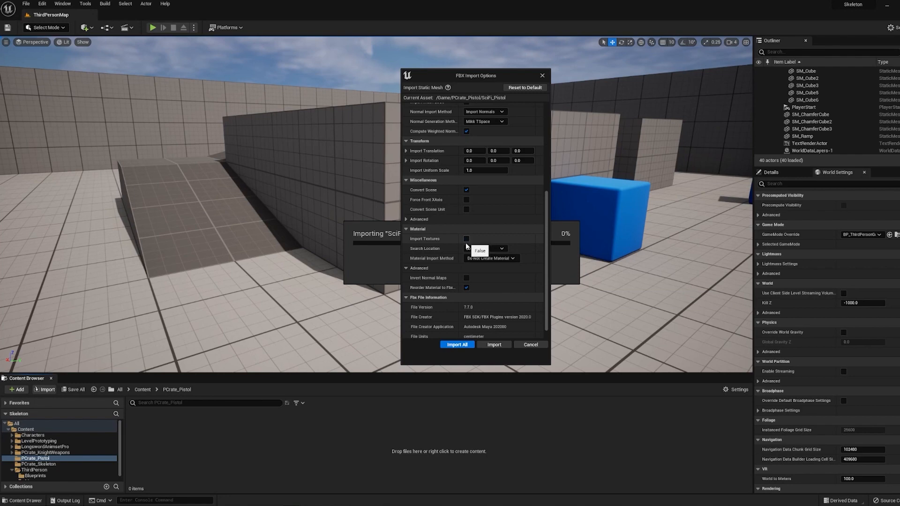
click(448, 345)
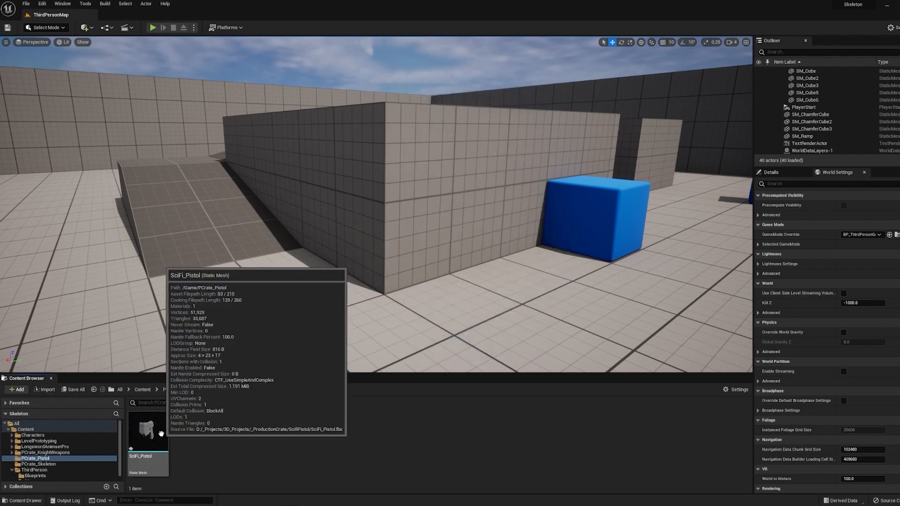
Create a new material named M_Pistol in the PCrate_Pistol folder
right_click(218, 429)
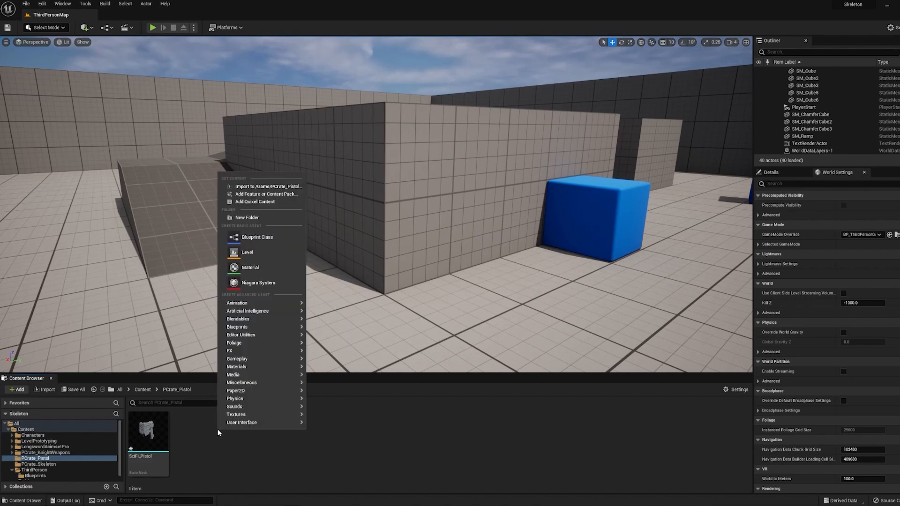
click(253, 268)
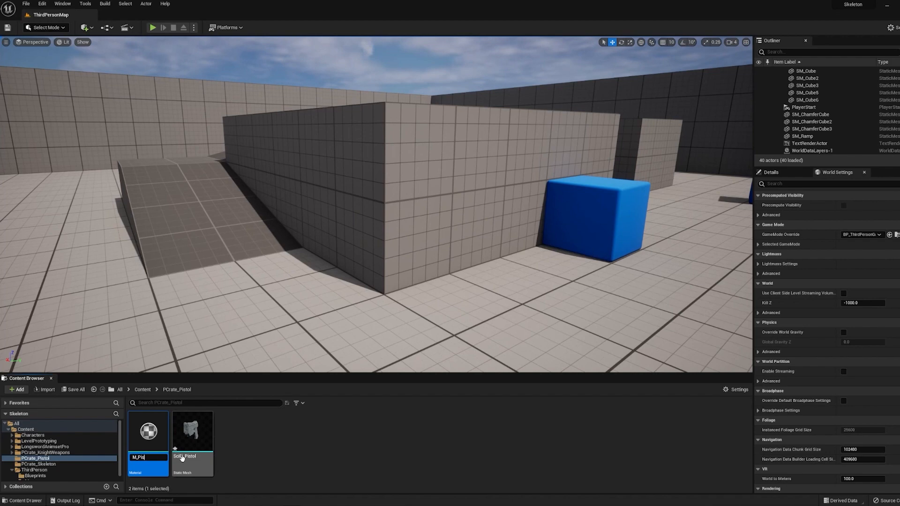
key(Return)
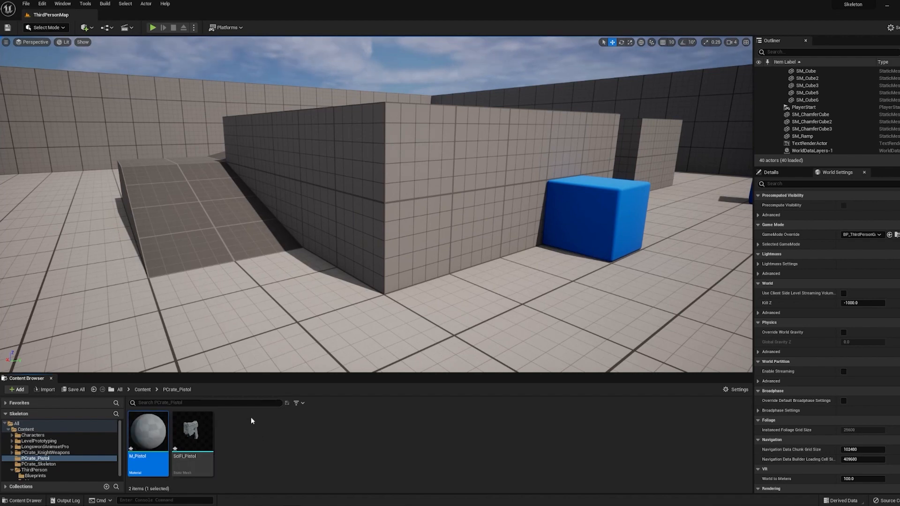
Import the SciFi_Pistol BaseColor, Metallic, Normal and Roughness texture images into the folder
click(226, 432)
click(43, 390)
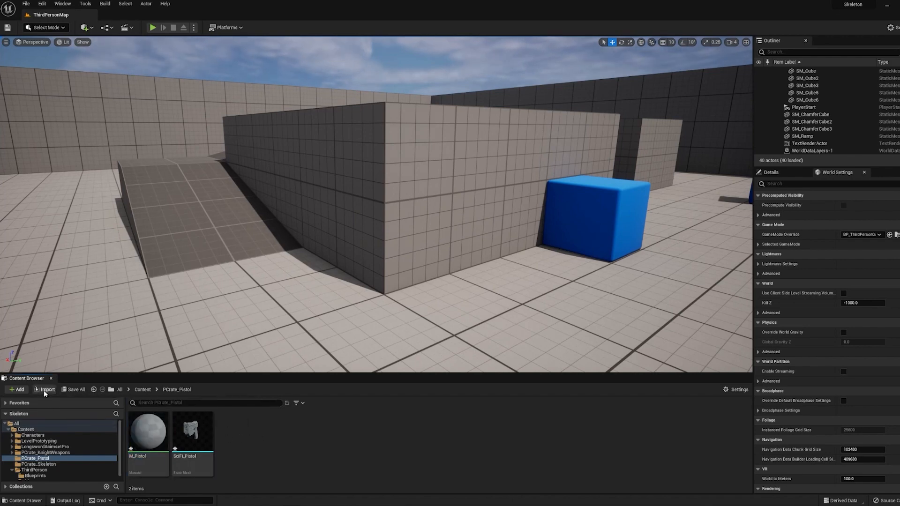
click(208, 84)
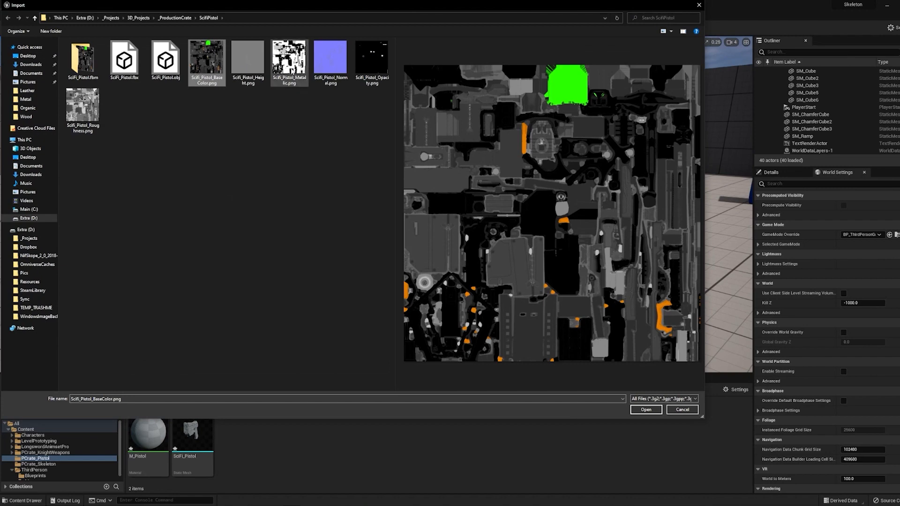
ctrl+click(289, 61)
ctrl+click(331, 61)
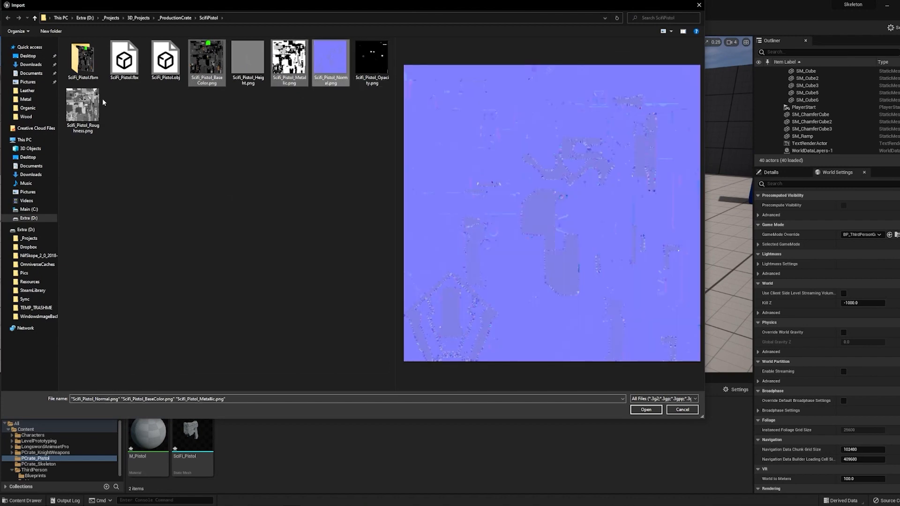
ctrl+click(82, 107)
key(Return)
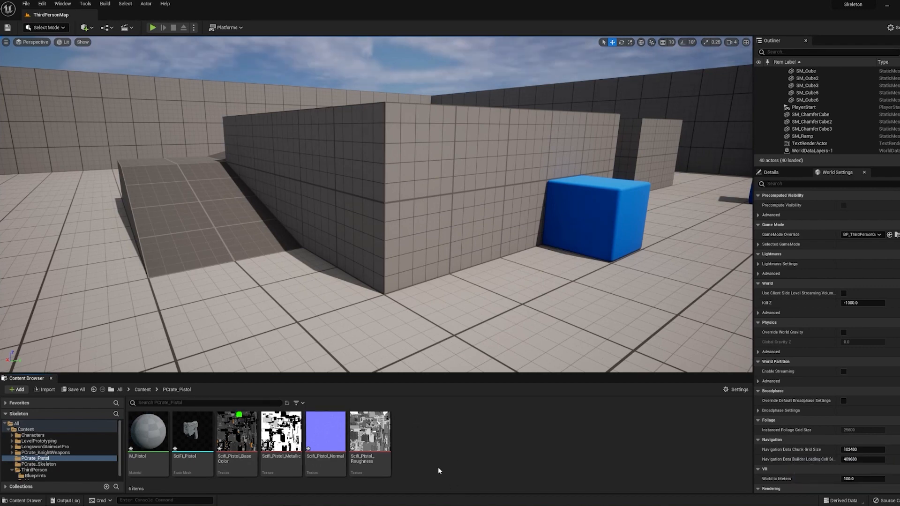
Disable sRGB on the Metallic and Roughness textures through Bulk Edit via Property Matrix and save
click(283, 443)
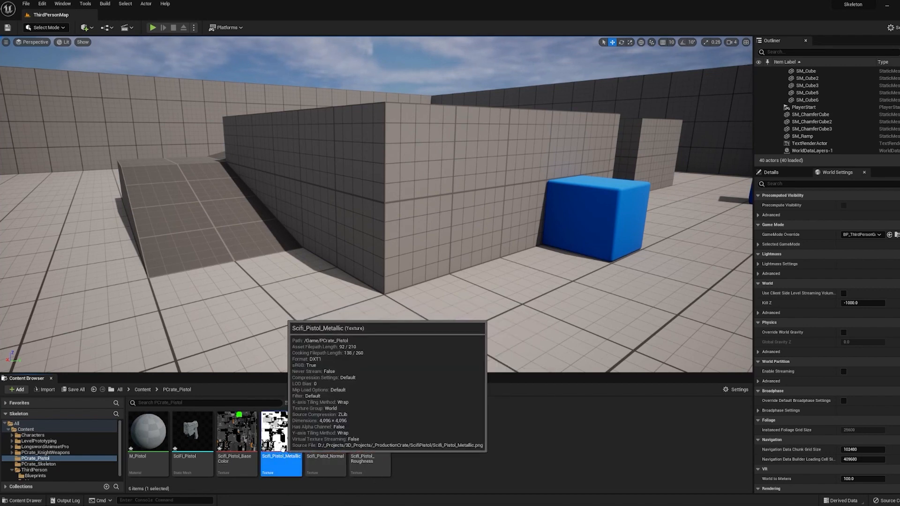
ctrl+click(361, 441)
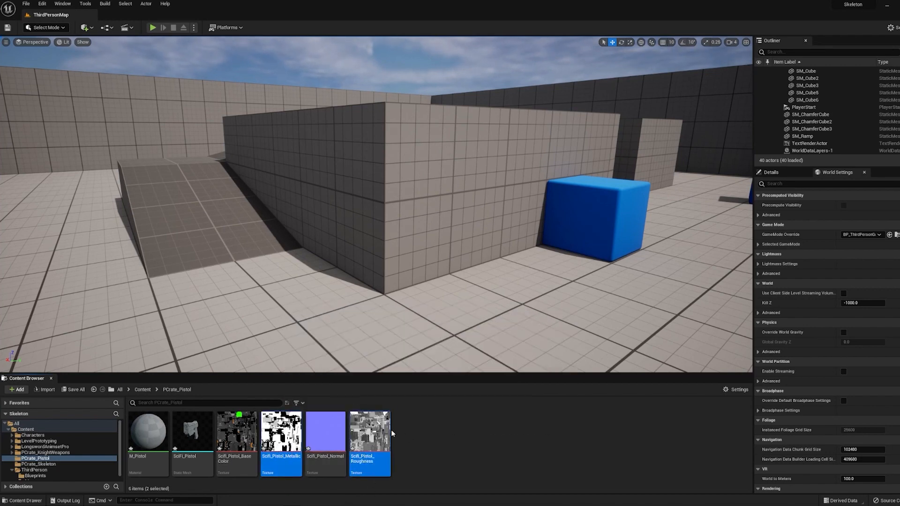
right_click(368, 443)
mouse_move(397, 334)
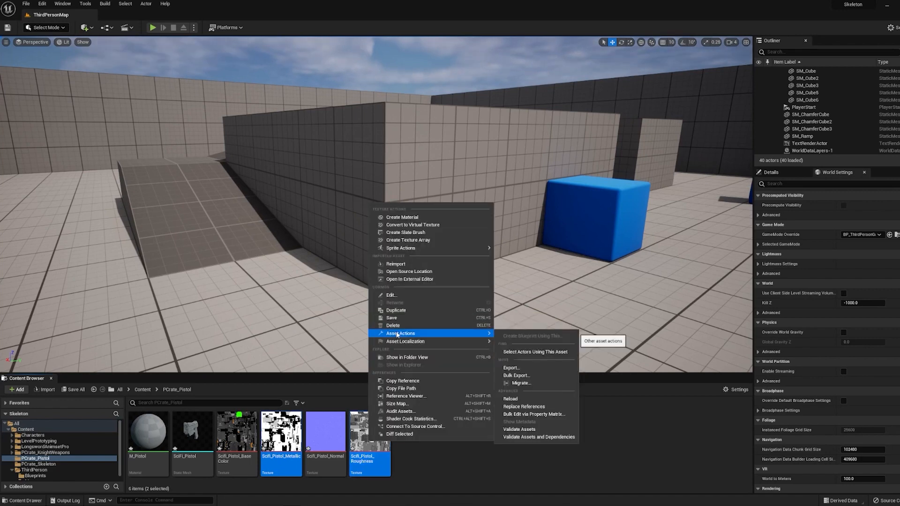
click(537, 415)
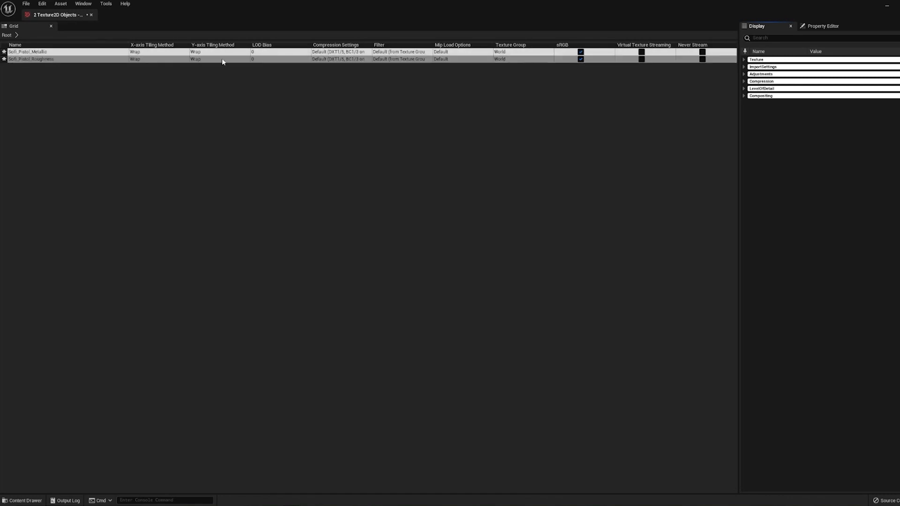
click(580, 59)
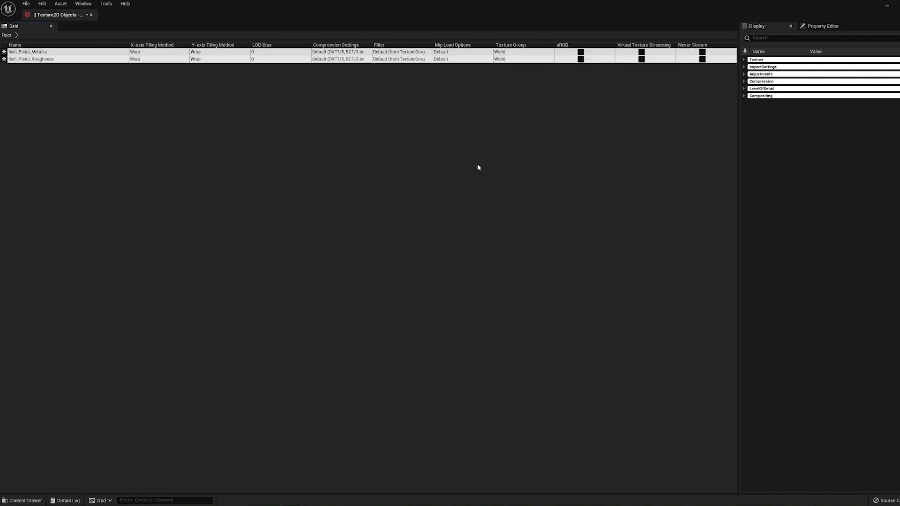
key(ctrl+s)
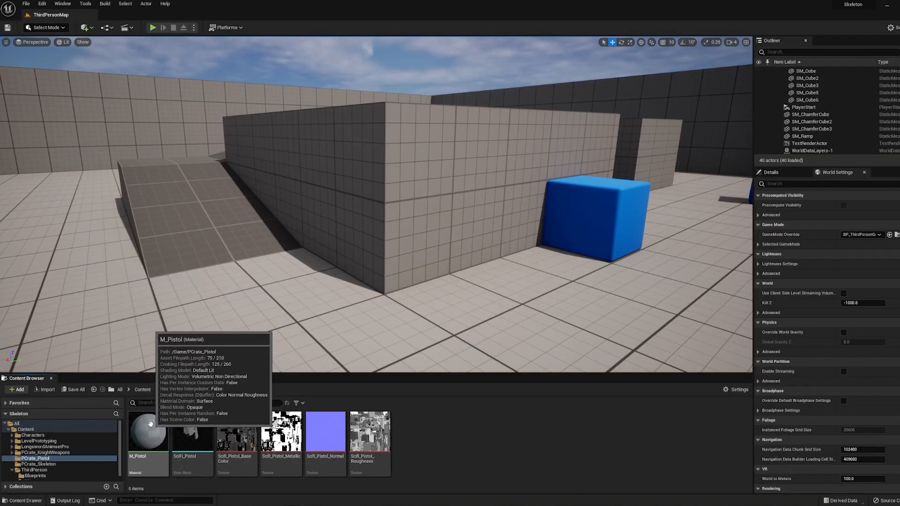
Open the M_Pistol material and add the four pistol textures to its graph as texture samples
click(152, 438)
double_click(152, 438)
key(ctrl+space)
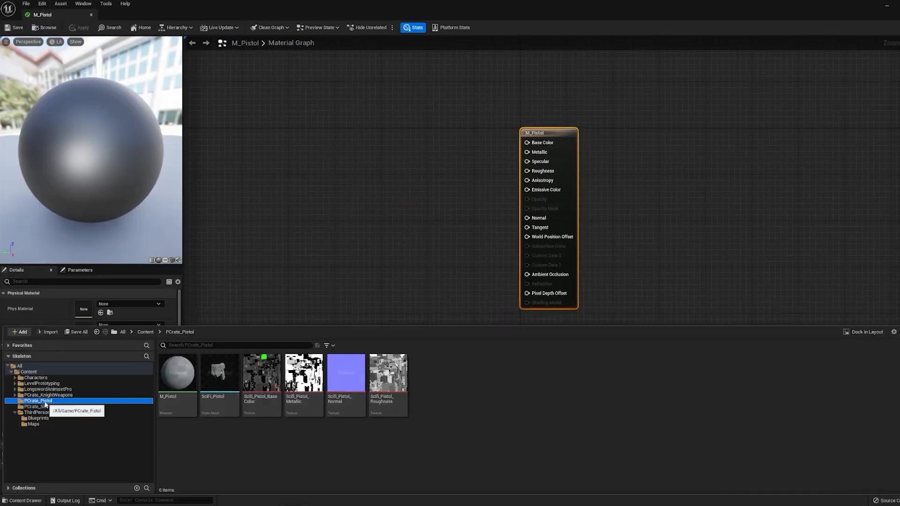
click(254, 381)
shift+click(388, 378)
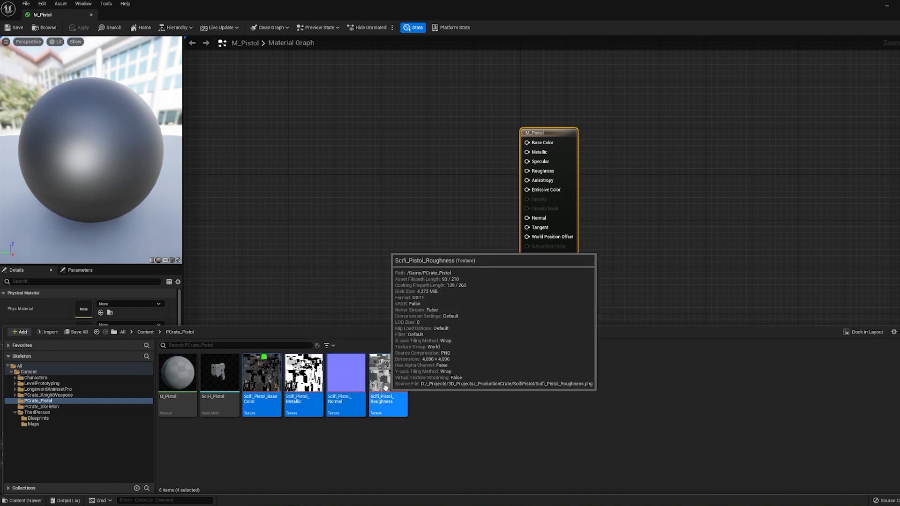
drag(388, 377, 389, 125)
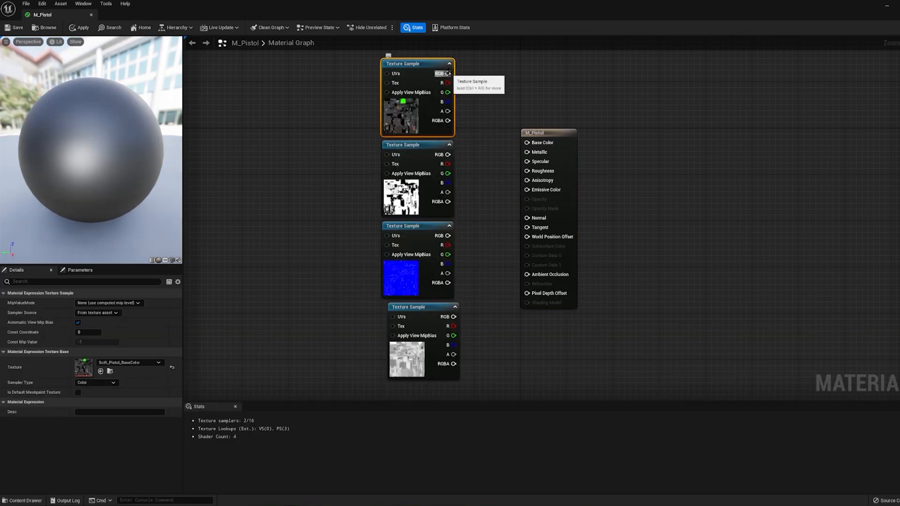
Connect the base color, metallic, normal and roughness texture samples to the matching material inputs
drag(449, 72, 527, 144)
click(396, 196)
drag(447, 155, 527, 152)
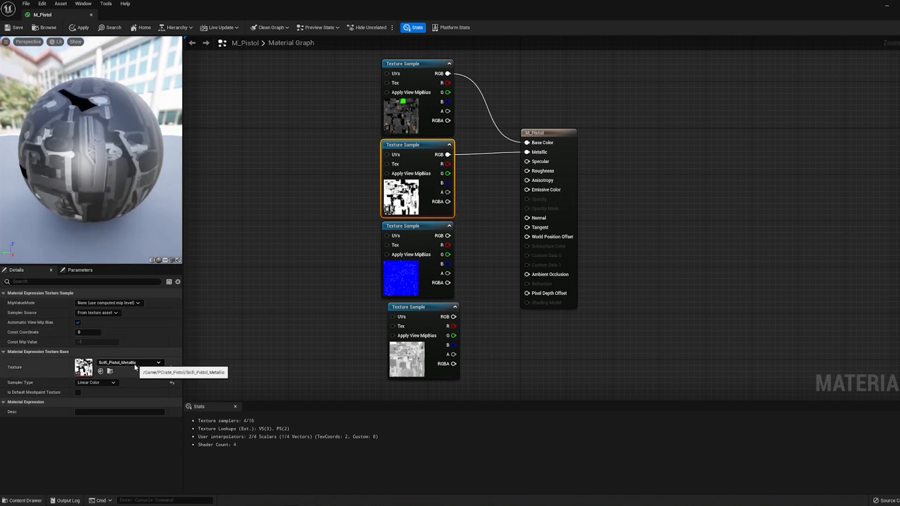
drag(447, 236, 527, 218)
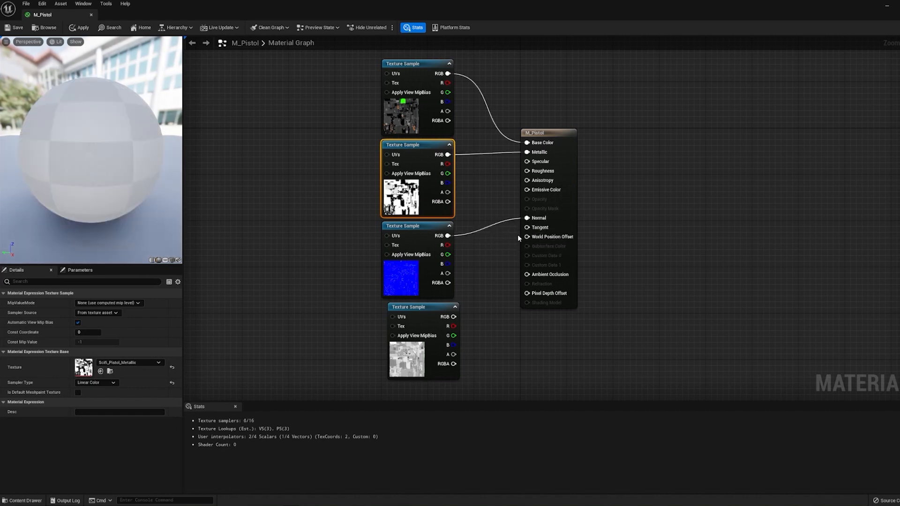
drag(454, 317, 527, 171)
click(241, 274)
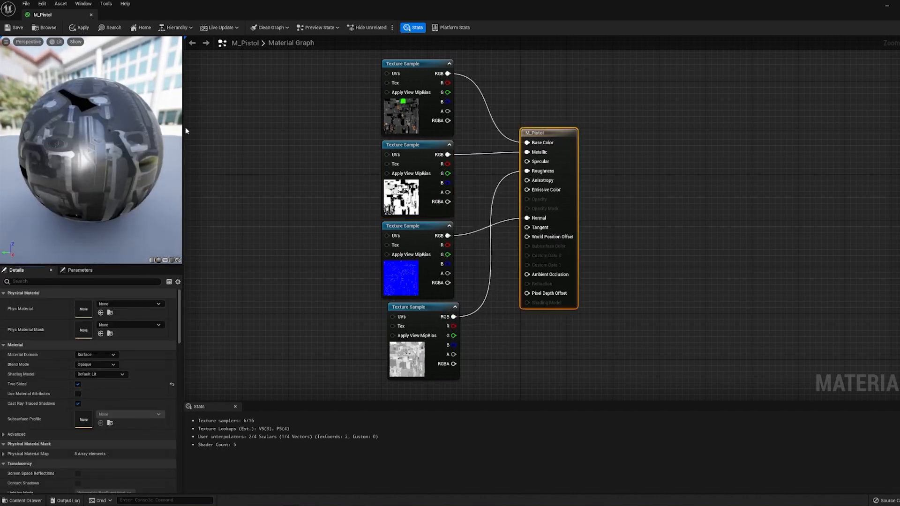
Apply and save the M_Pistol material
click(17, 29)
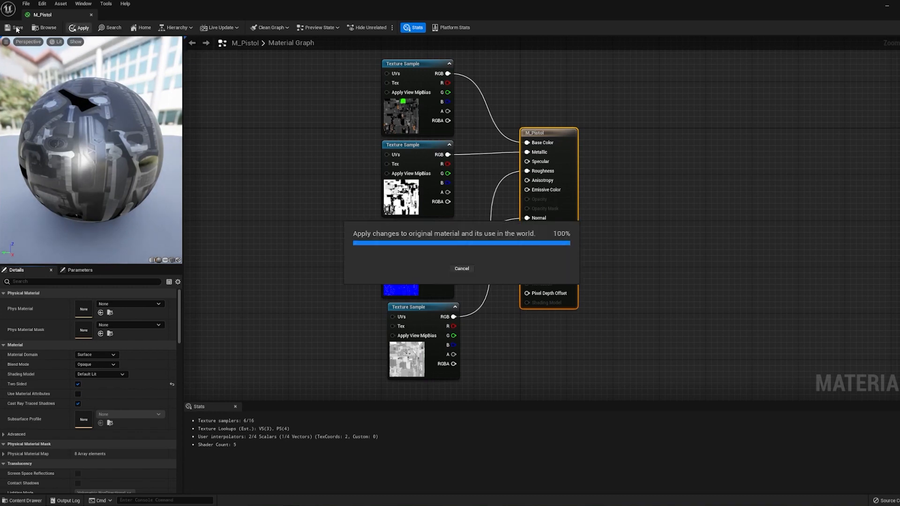
click(17, 29)
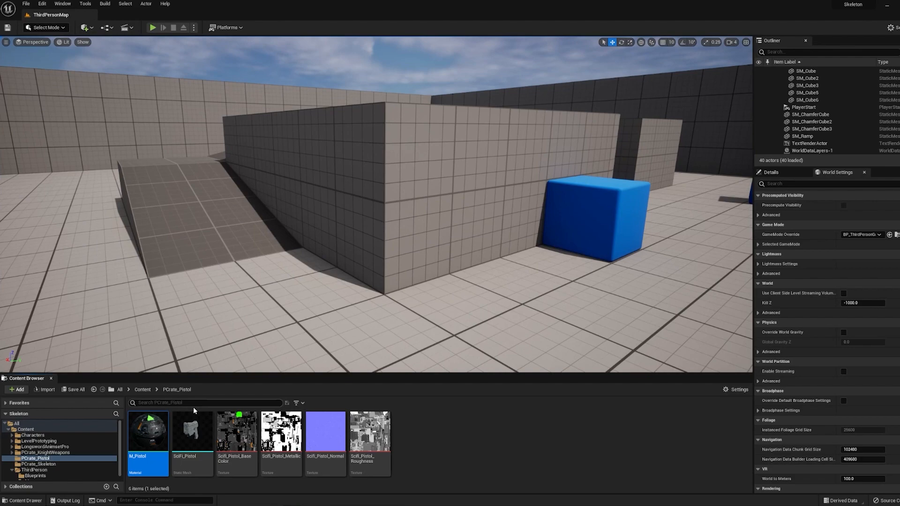
mouse_move(192, 432)
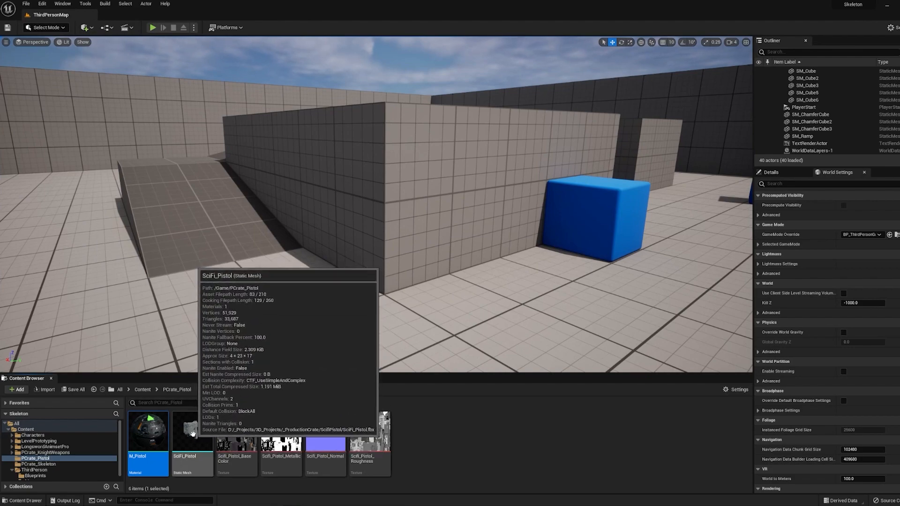
Open the SciFi_Pistol static mesh and assign the M_Pistol material to its material slot
double_click(192, 433)
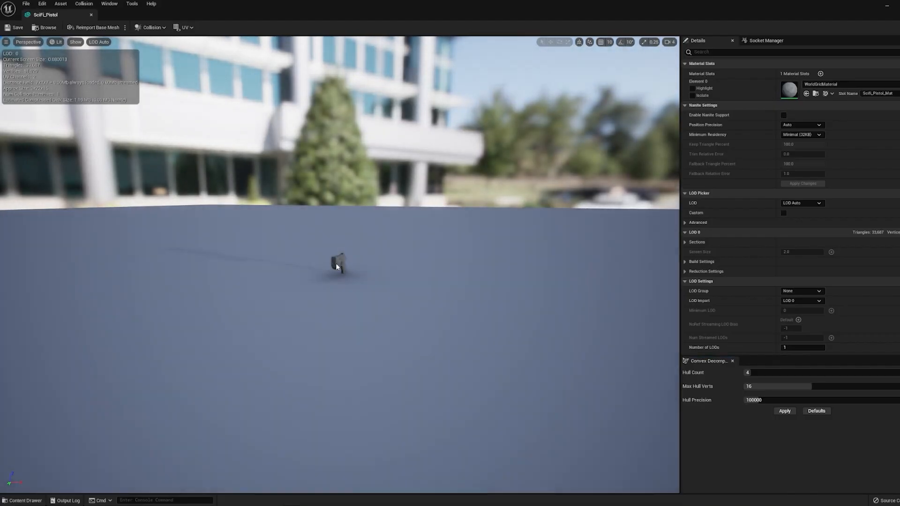
scroll(333, 274, up, 10)
drag(334, 274, 272, 276)
right_drag(334, 274, 333, 234)
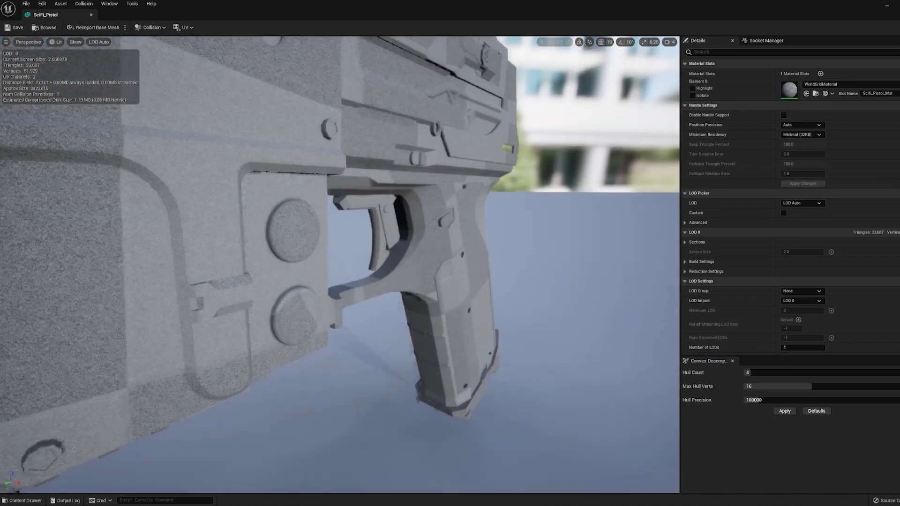
key(f)
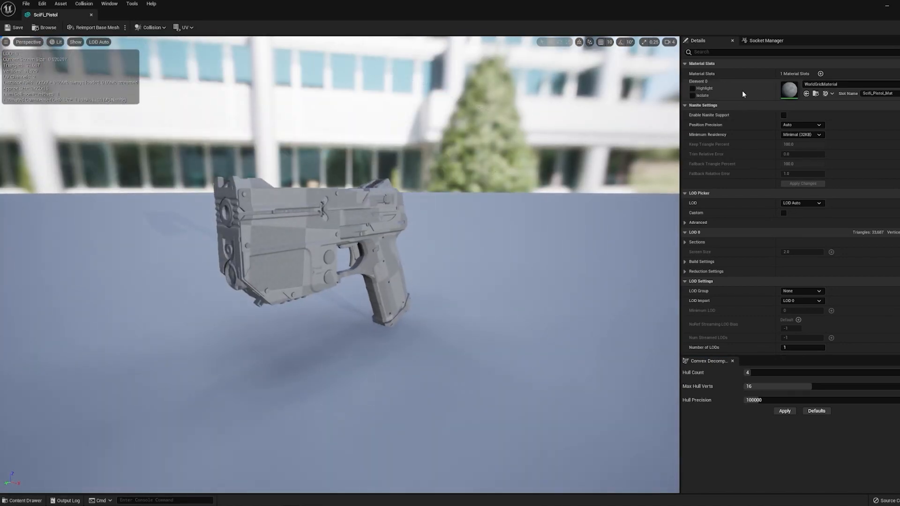
click(815, 86)
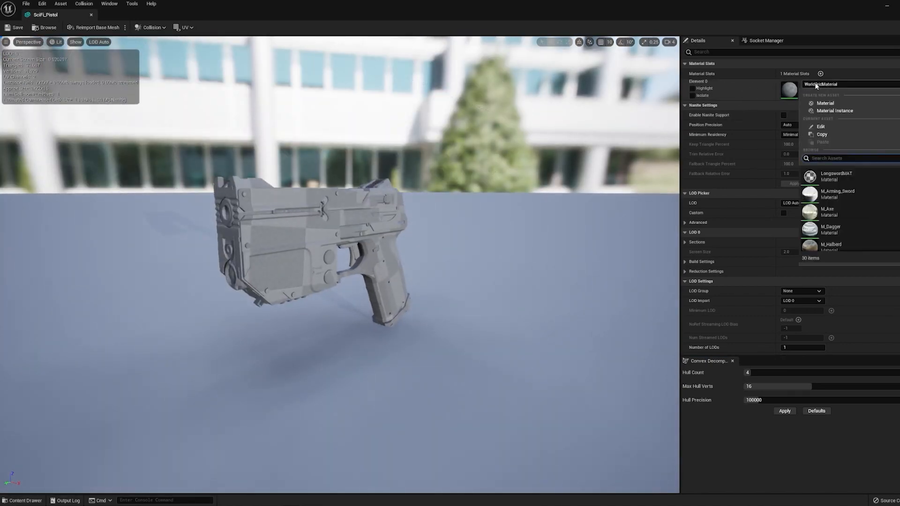
text(pistol)
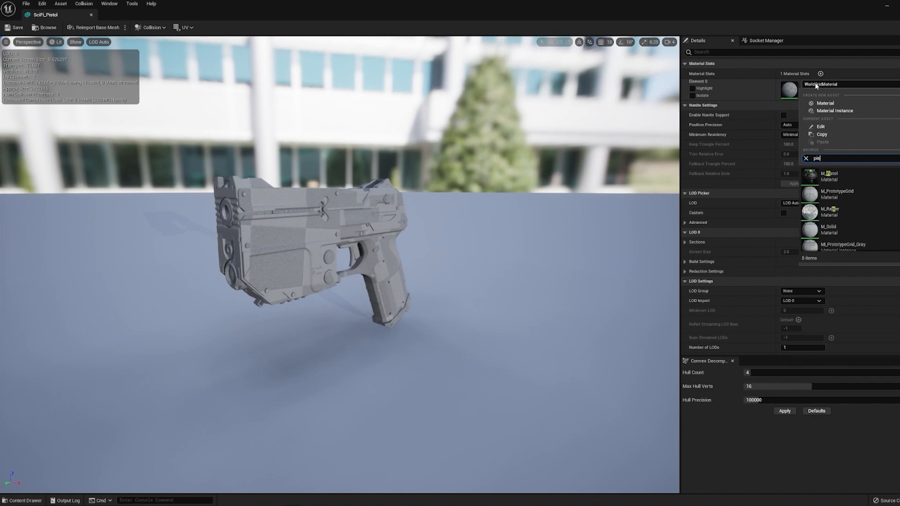
click(829, 177)
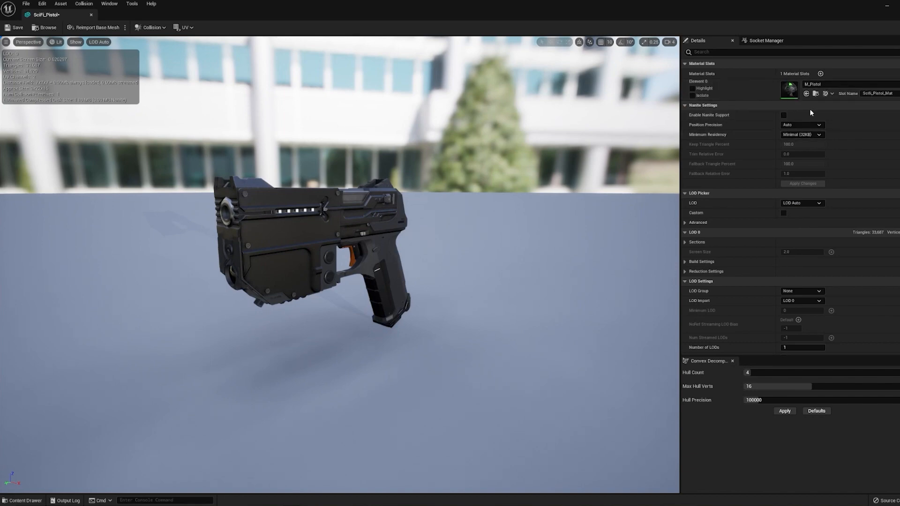
Turn on the simple collision display in the mesh editor preview
drag(412, 244, 272, 255)
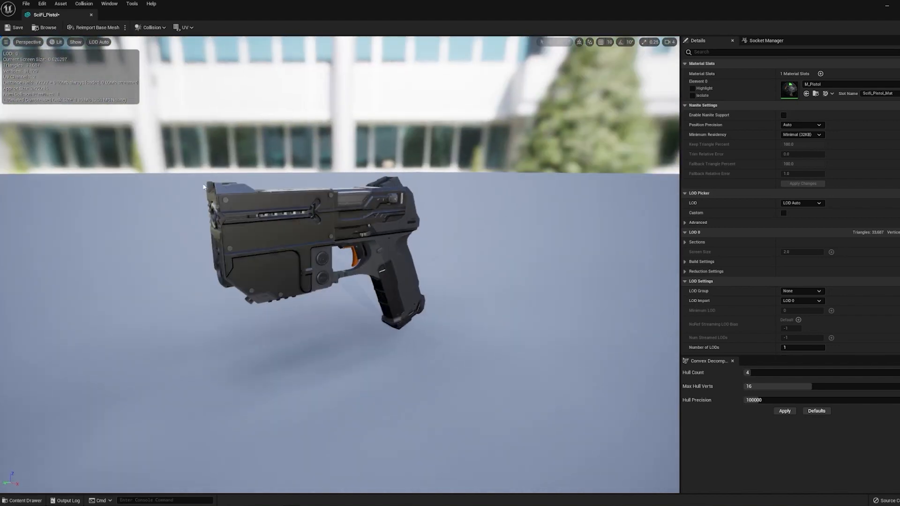
drag(203, 184, 212, 185)
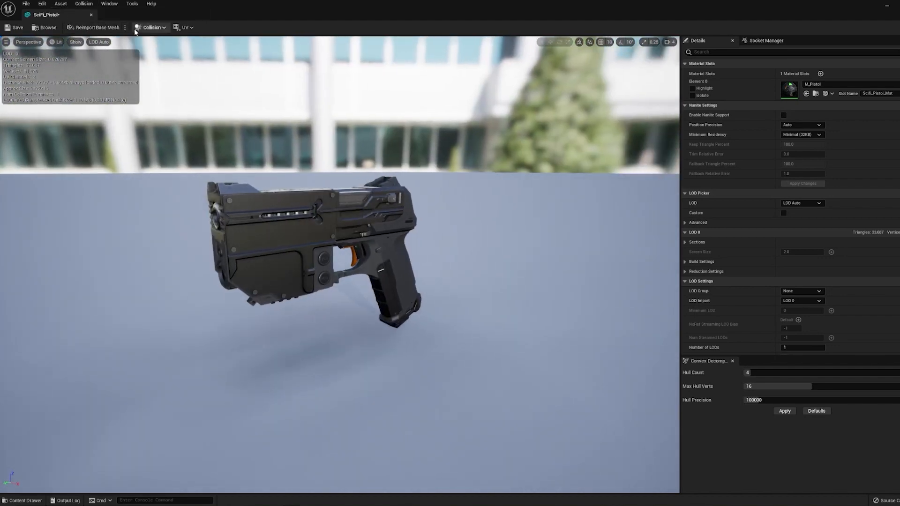
click(76, 41)
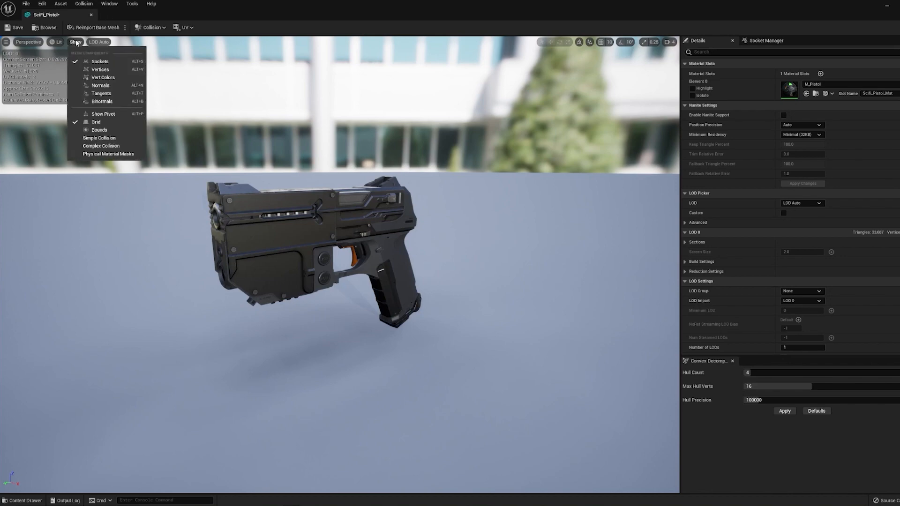
click(100, 138)
Set the convex decomposition Max Hull Verts to 22 and apply it to regenerate the collision
drag(280, 303, 271, 285)
scroll(270, 284, up, 4)
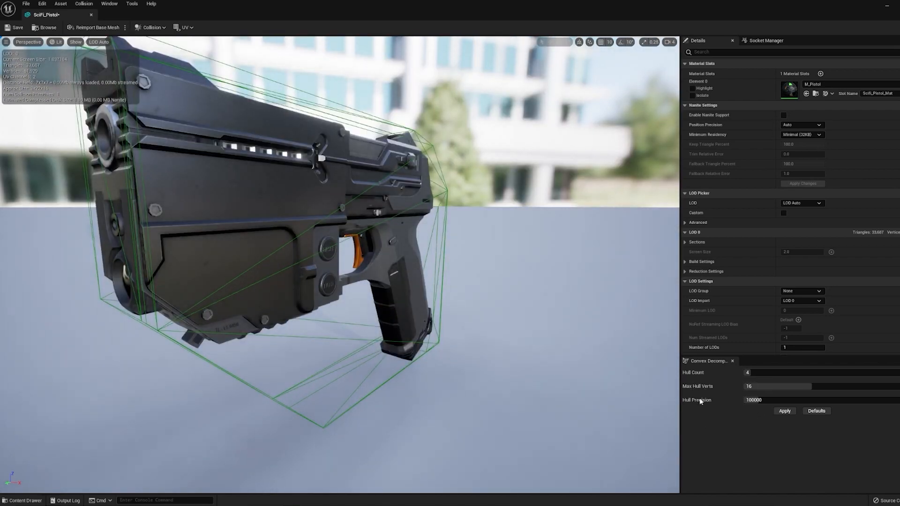
drag(774, 386, 782, 386)
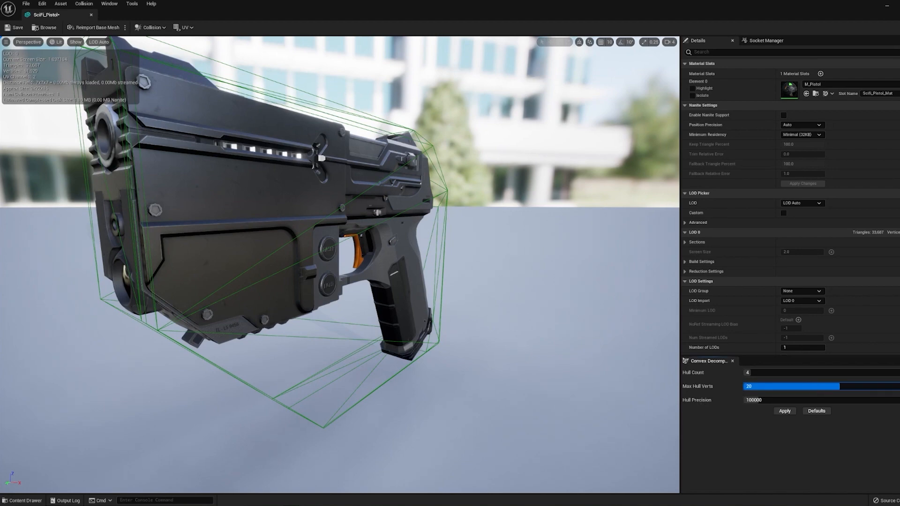
click(792, 411)
drag(422, 263, 318, 300)
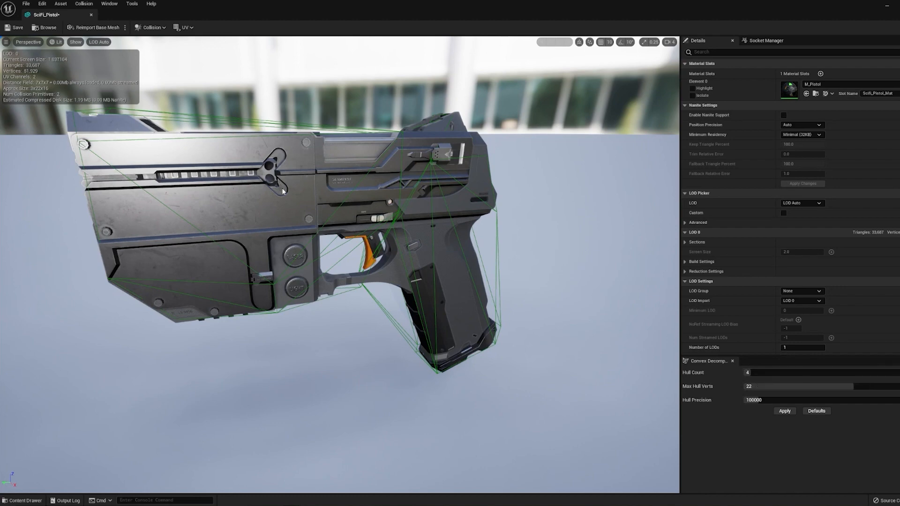
drag(468, 262, 520, 225)
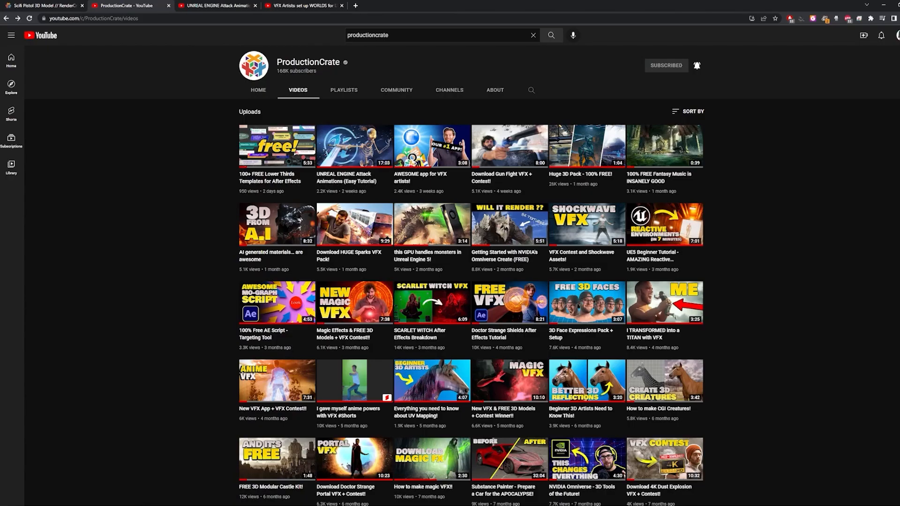
scroll(471, 281, down, 4)
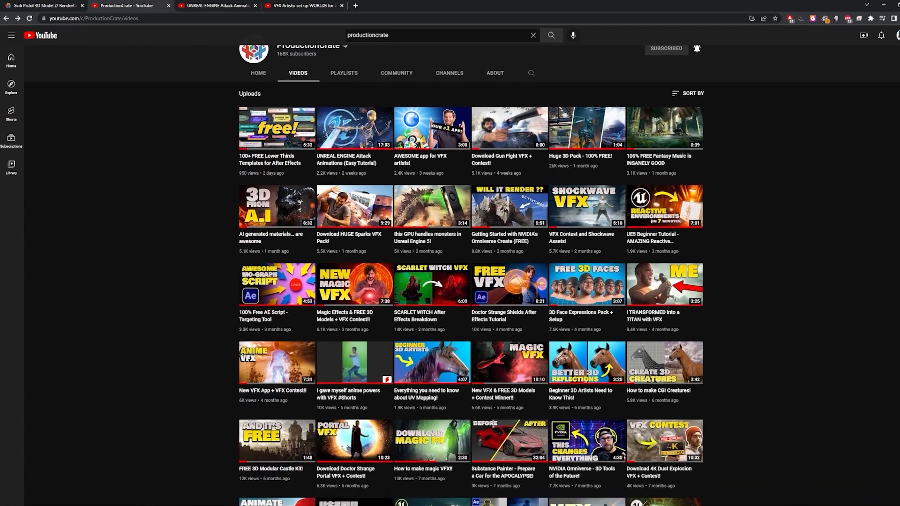
scroll(747, 244, down, 2)
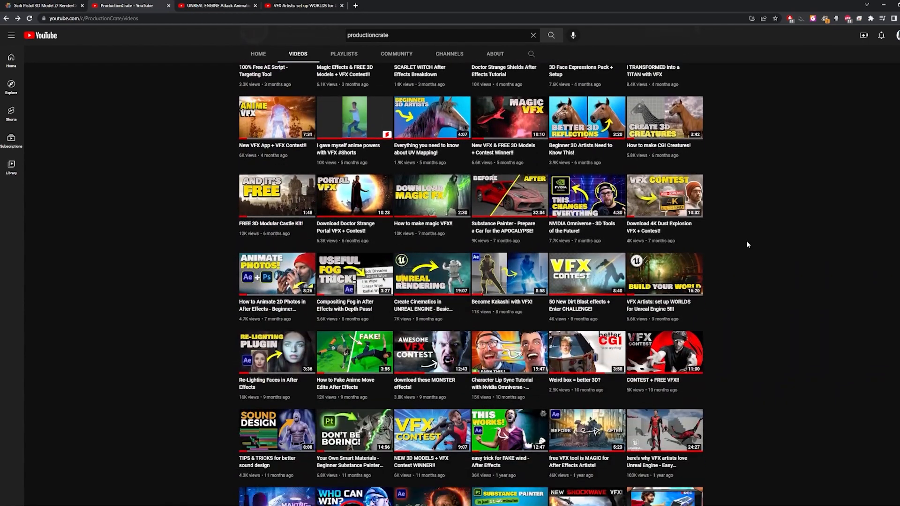
click(685, 271)
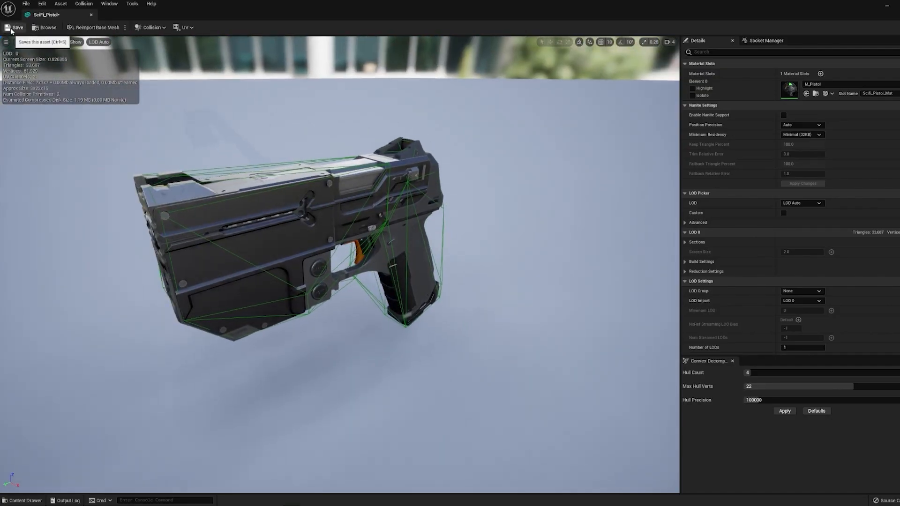
Save the SciFi_Pistol mesh and place it in the level on top of the blue cube
click(14, 27)
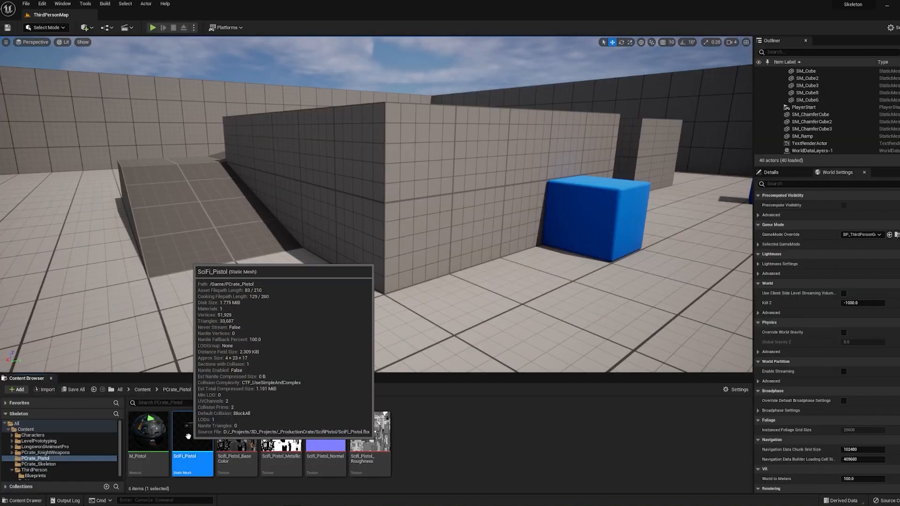
drag(187, 436, 490, 305)
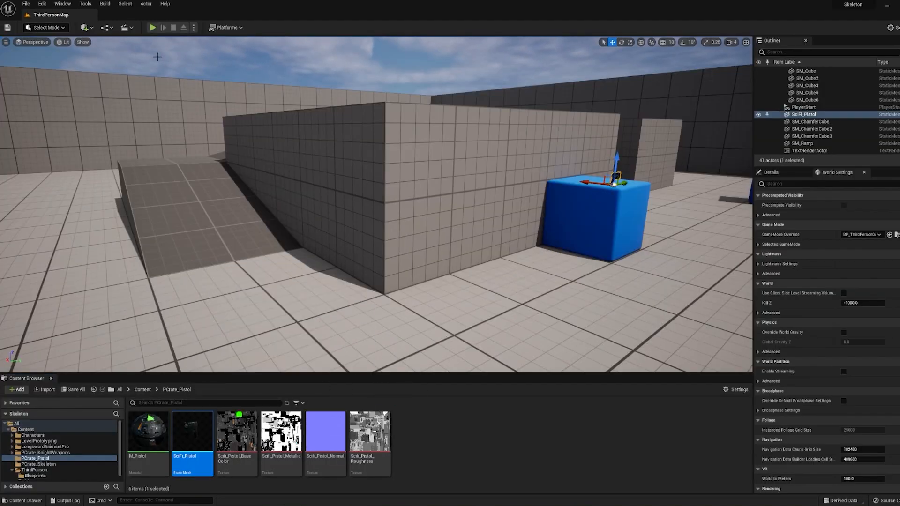
Play the level in the editor to test the placed pistol, then stop playing and inspect it in the viewport
click(152, 28)
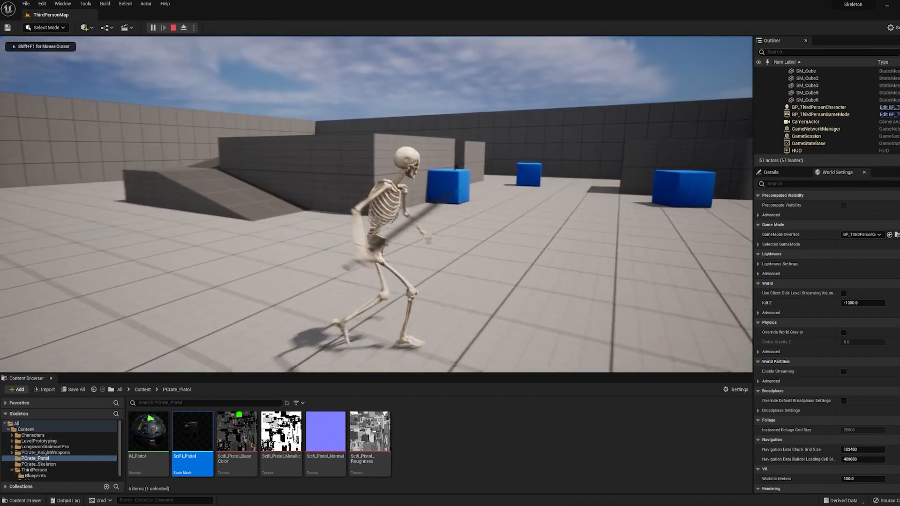
key(w)
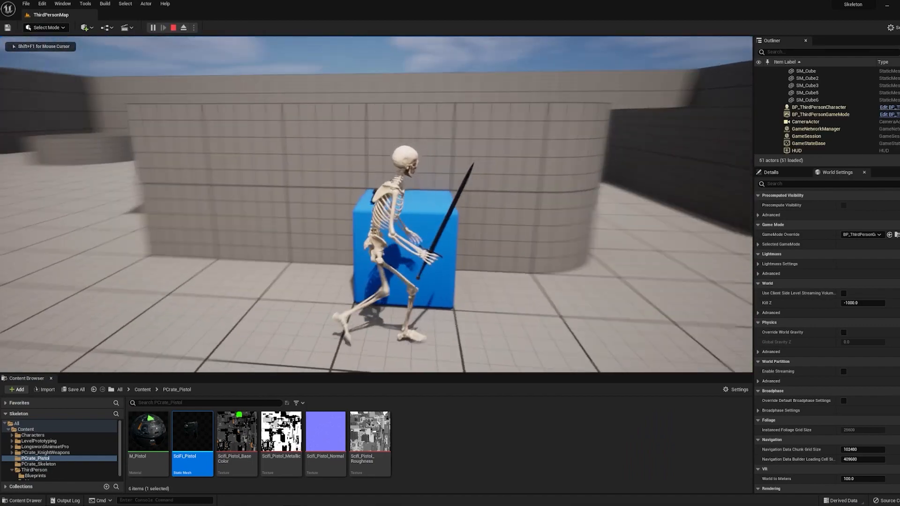
key(s)
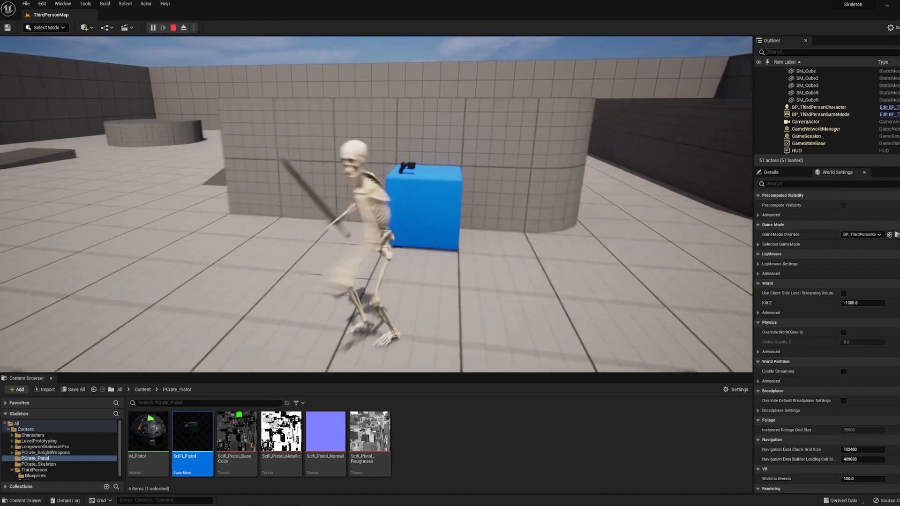
key(w)
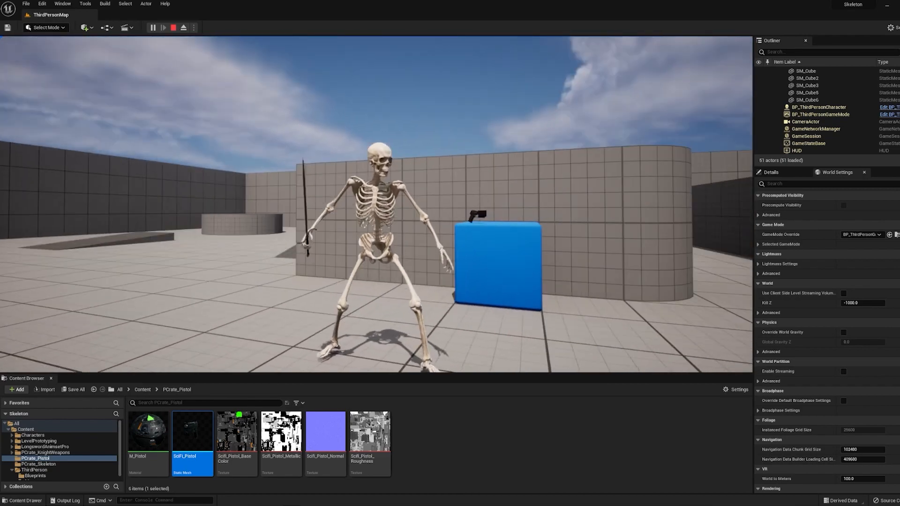
click(376, 204)
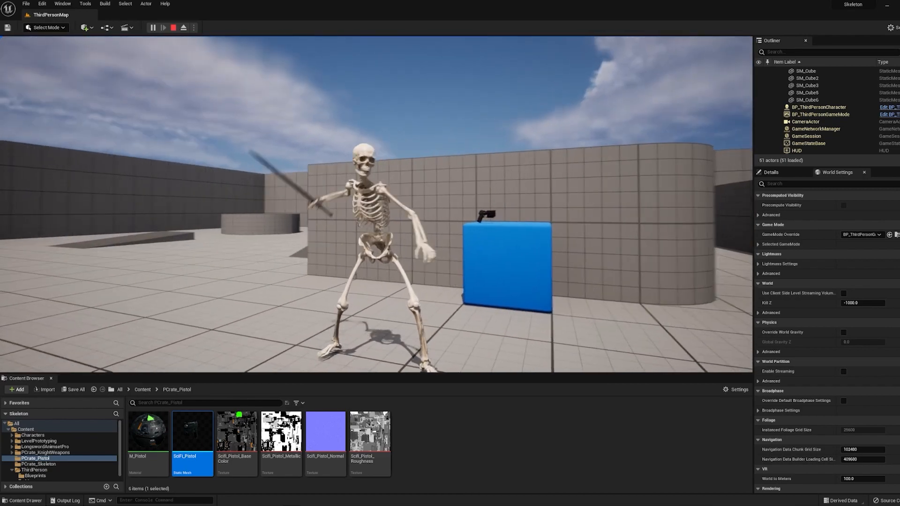
key(Escape)
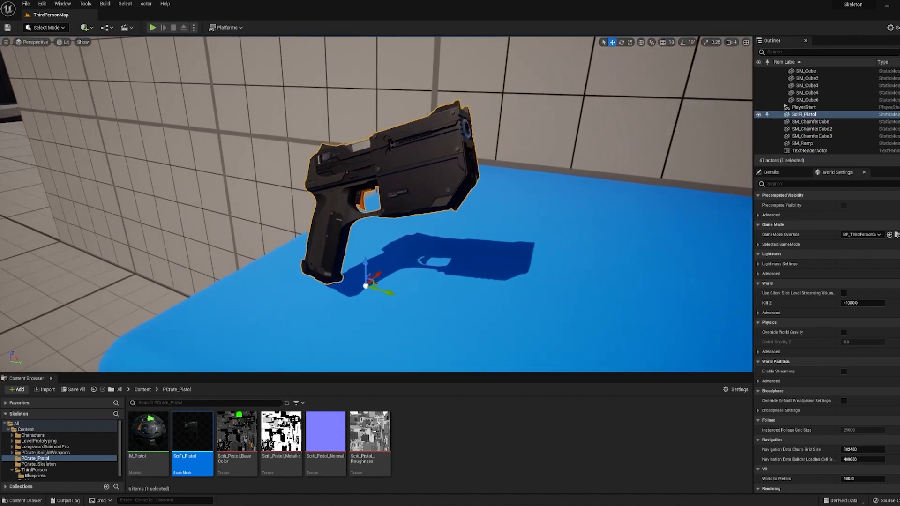
mouse_move(377, 204)
alt+mouse_down()
mouse_move(335, 225)
mouse_move(362, 227)
mouse_move(421, 202)
mouse_move(347, 213)
mouse_move(364, 204)
alt+mouse_up()
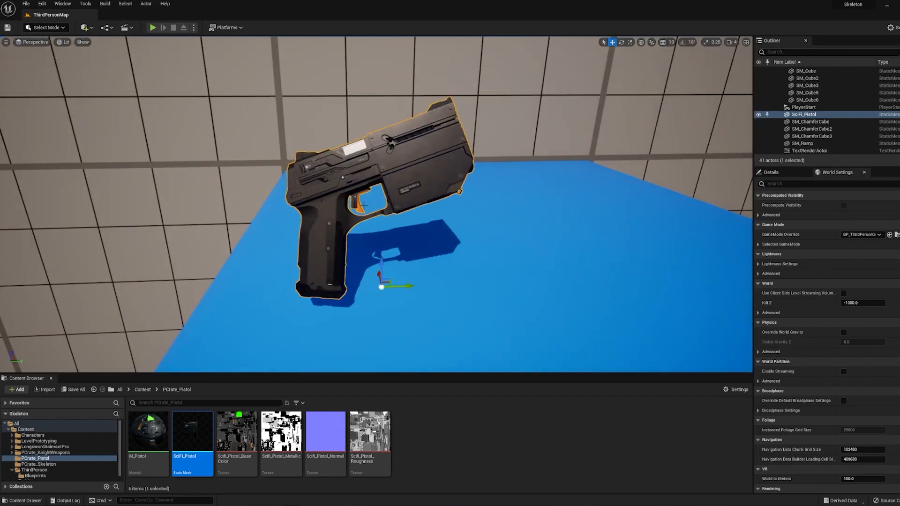